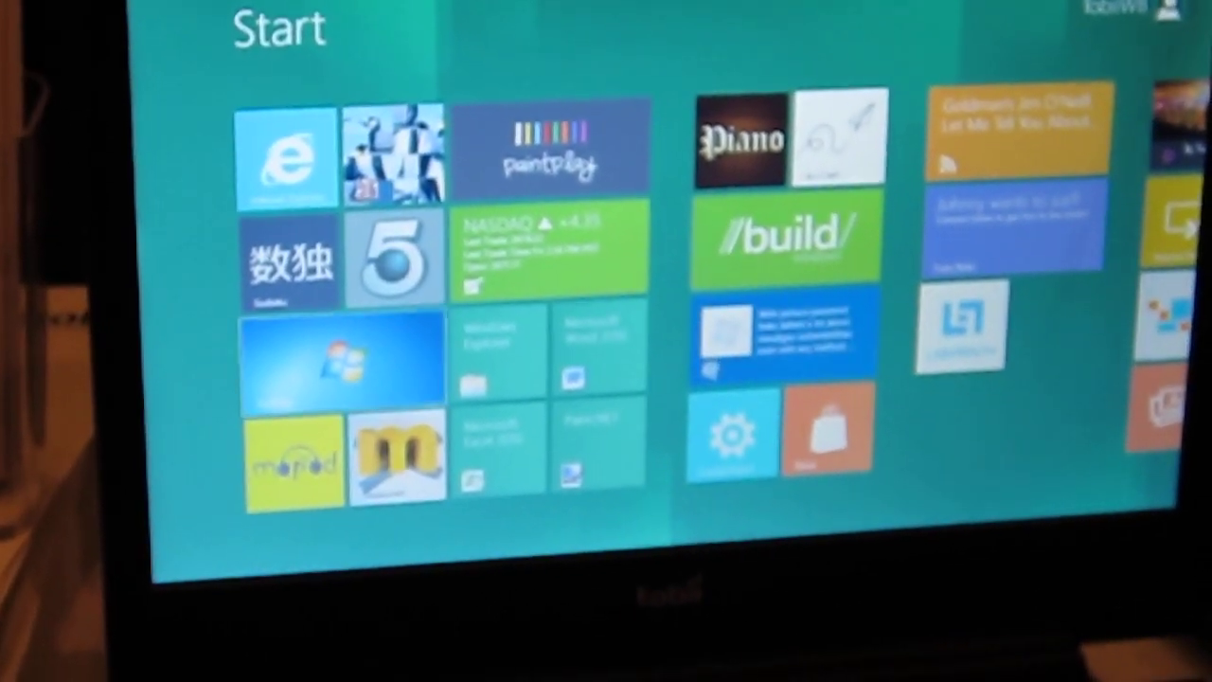
Switch to the desktop, then return from Paint to the Start screen tiles
key("super")
key("super")
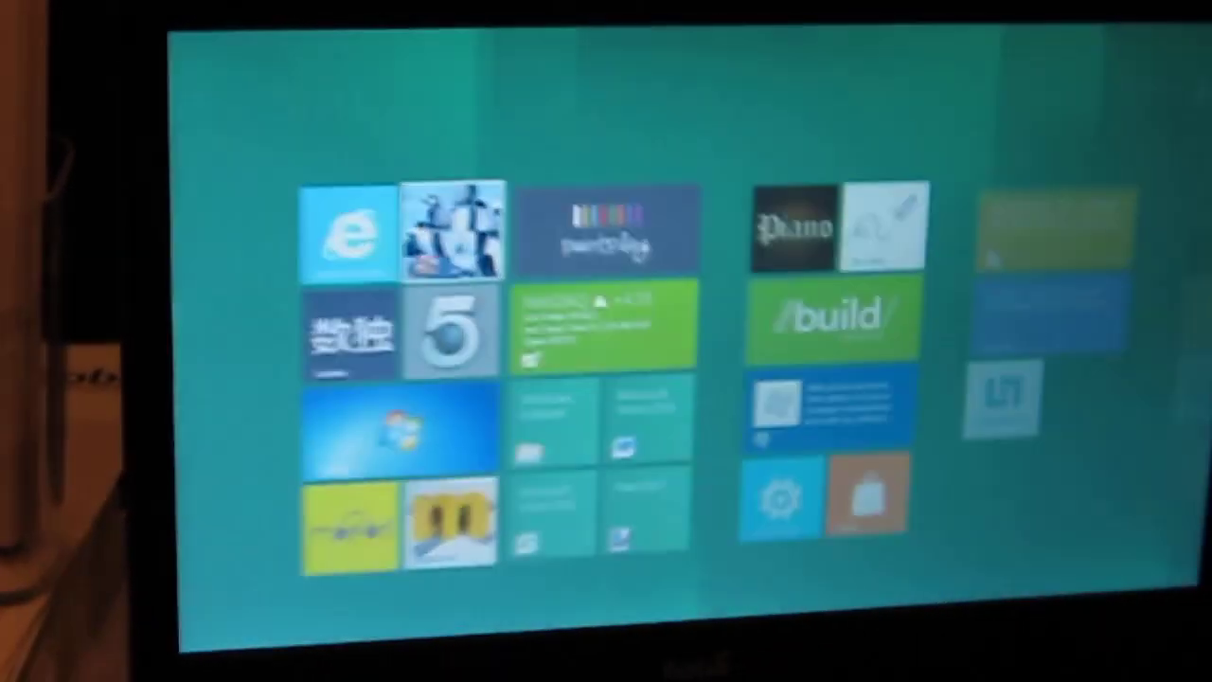
key("super")
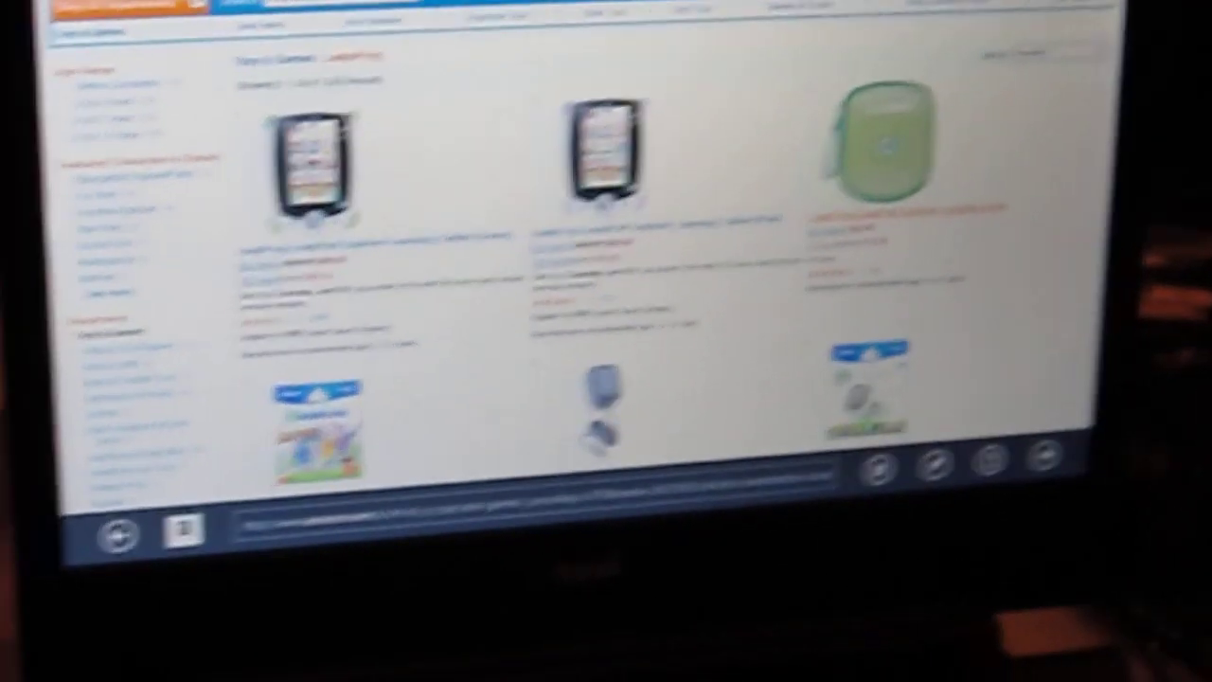
Open the LeapFrog LeapPad Explorer Carrying Case product page from the results
left_click(947, 180)
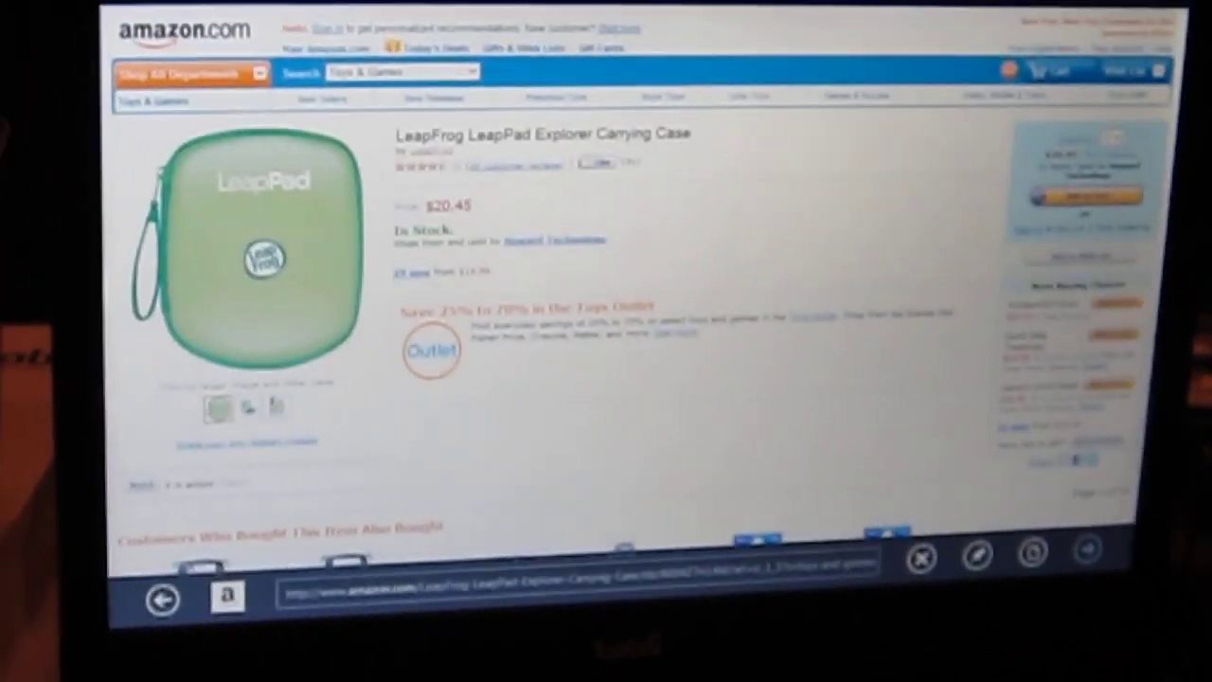